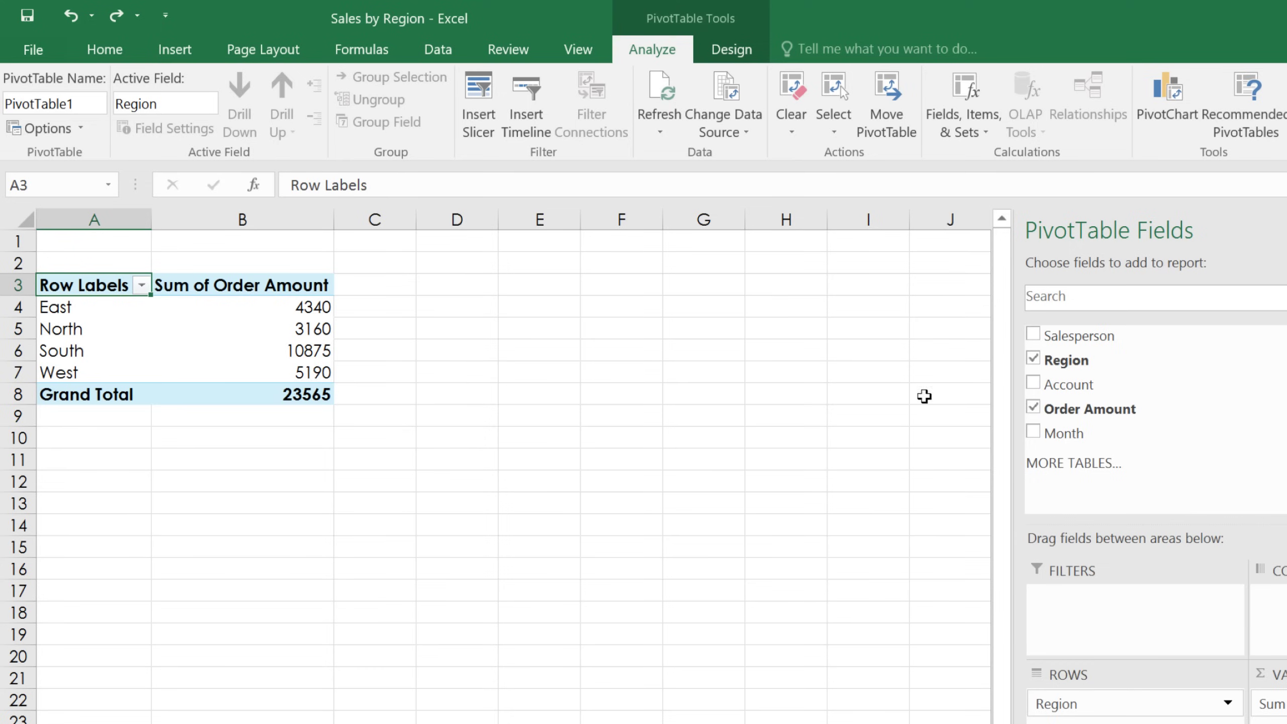
Add Salesperson as a report filter above the regional order totals
left_click_drag(1088, 338, 1108, 603)
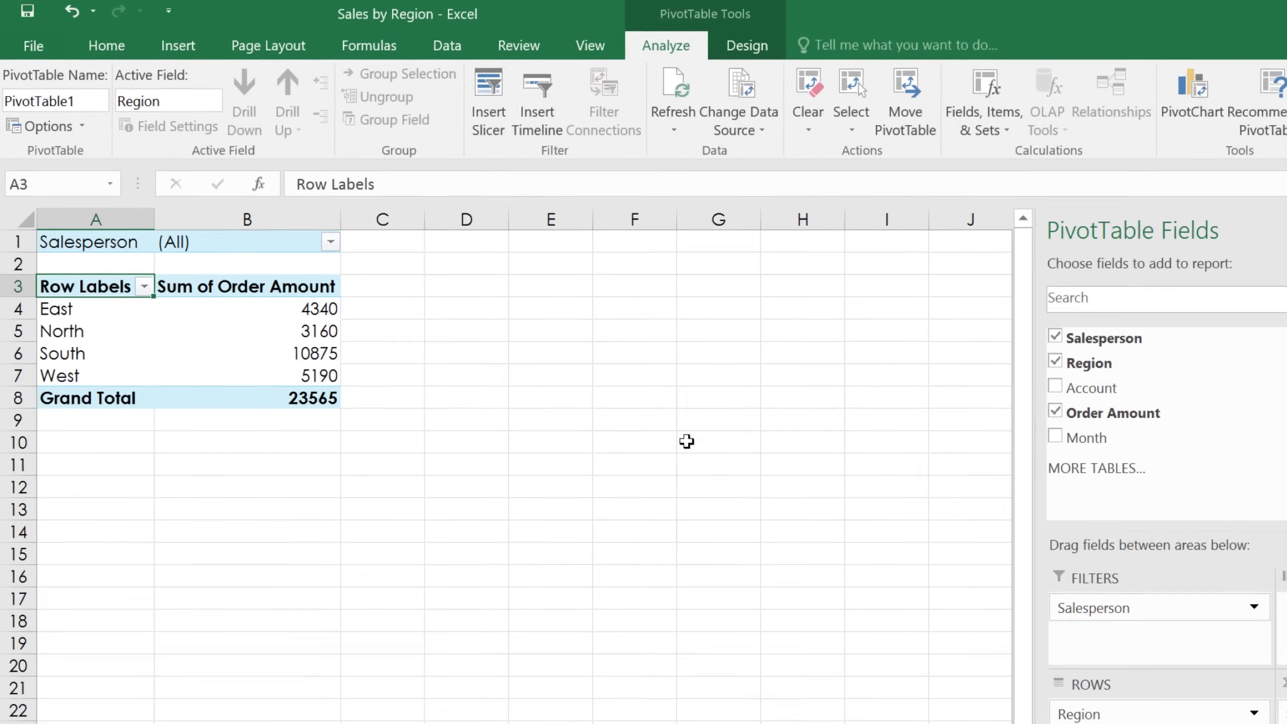
Filter Salesperson with multiple selection, excluding three salespeople to leave East and South totaling 15215
left_click(330, 242)
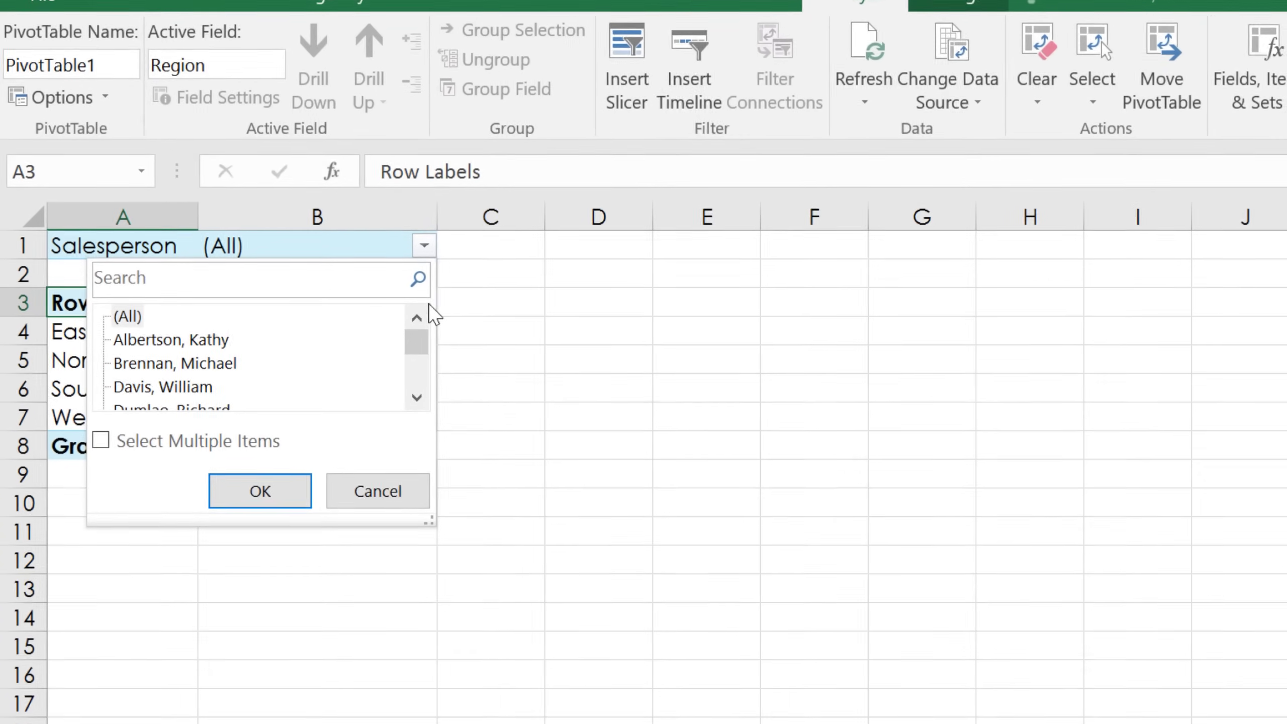
left_click_drag(429, 521, 460, 678)
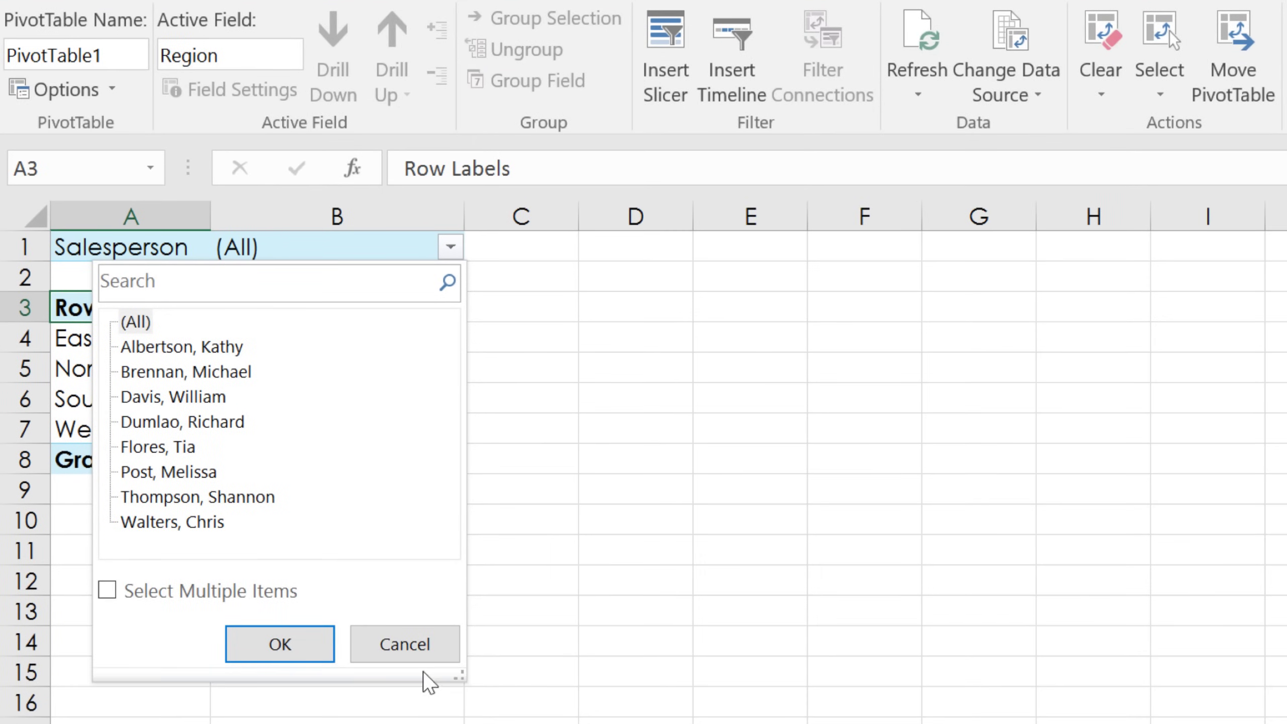
left_click(108, 591)
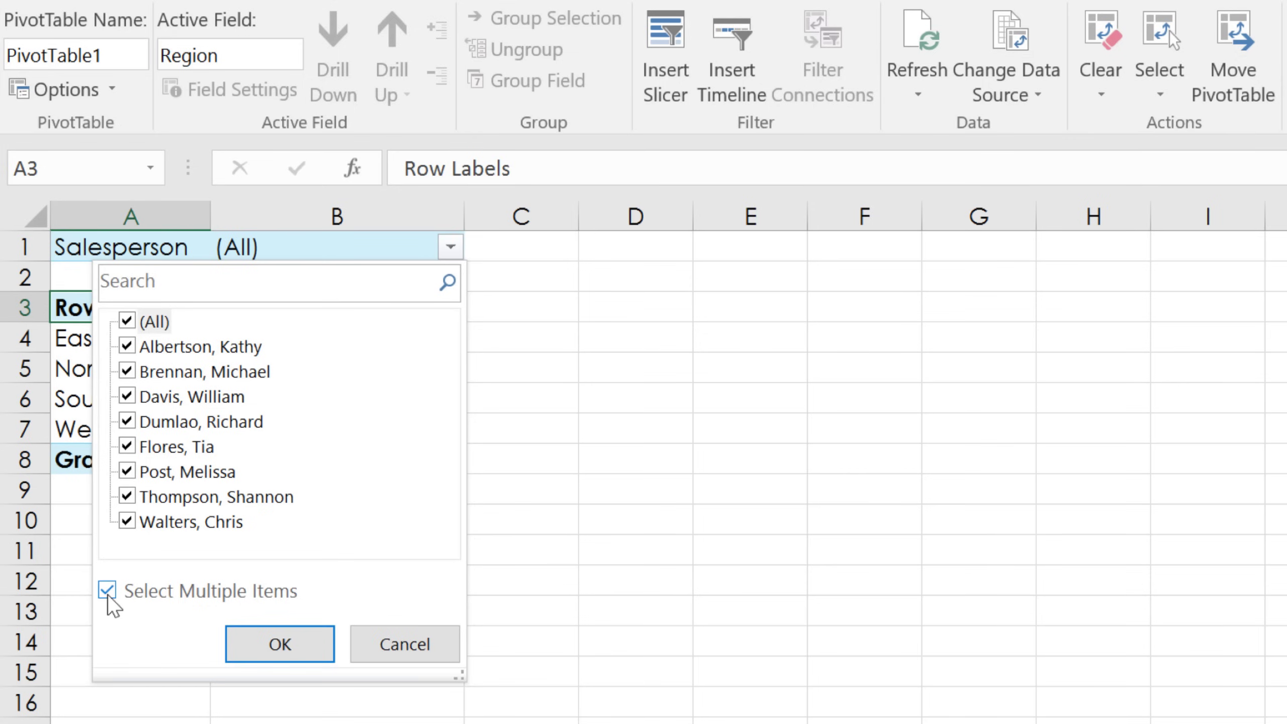
left_click(126, 372)
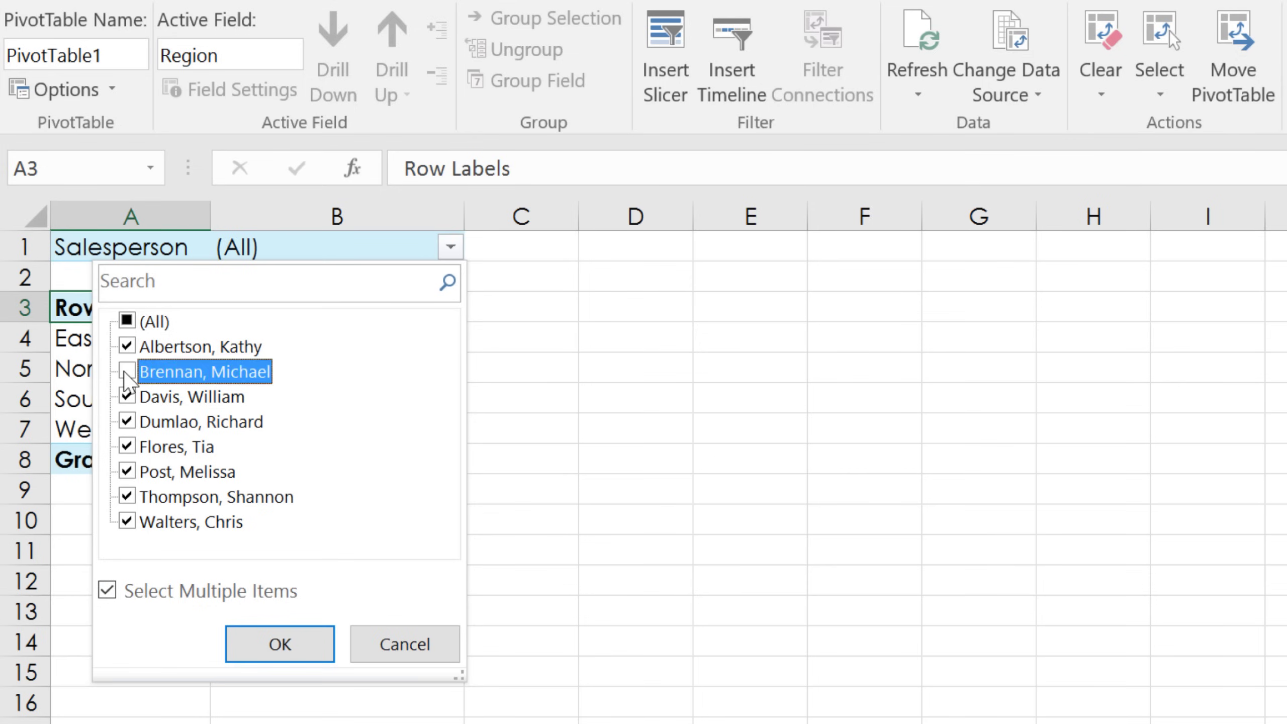
left_click(127, 422)
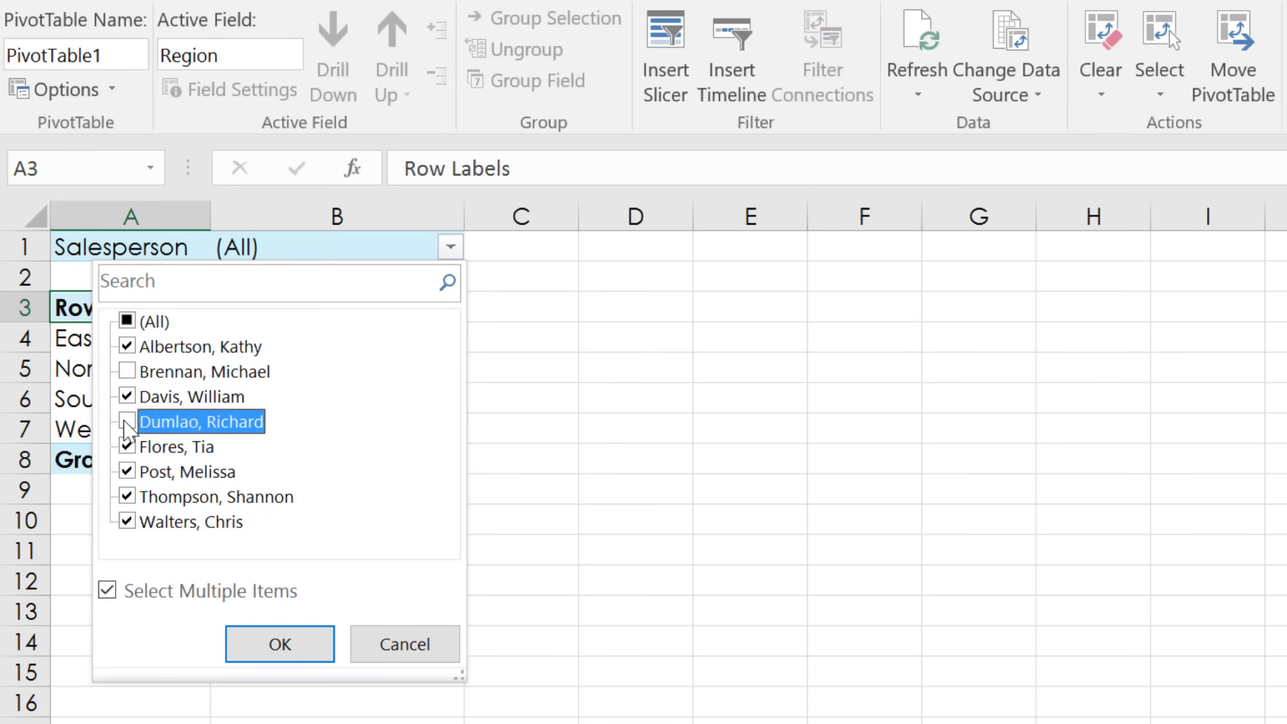
left_click(128, 497)
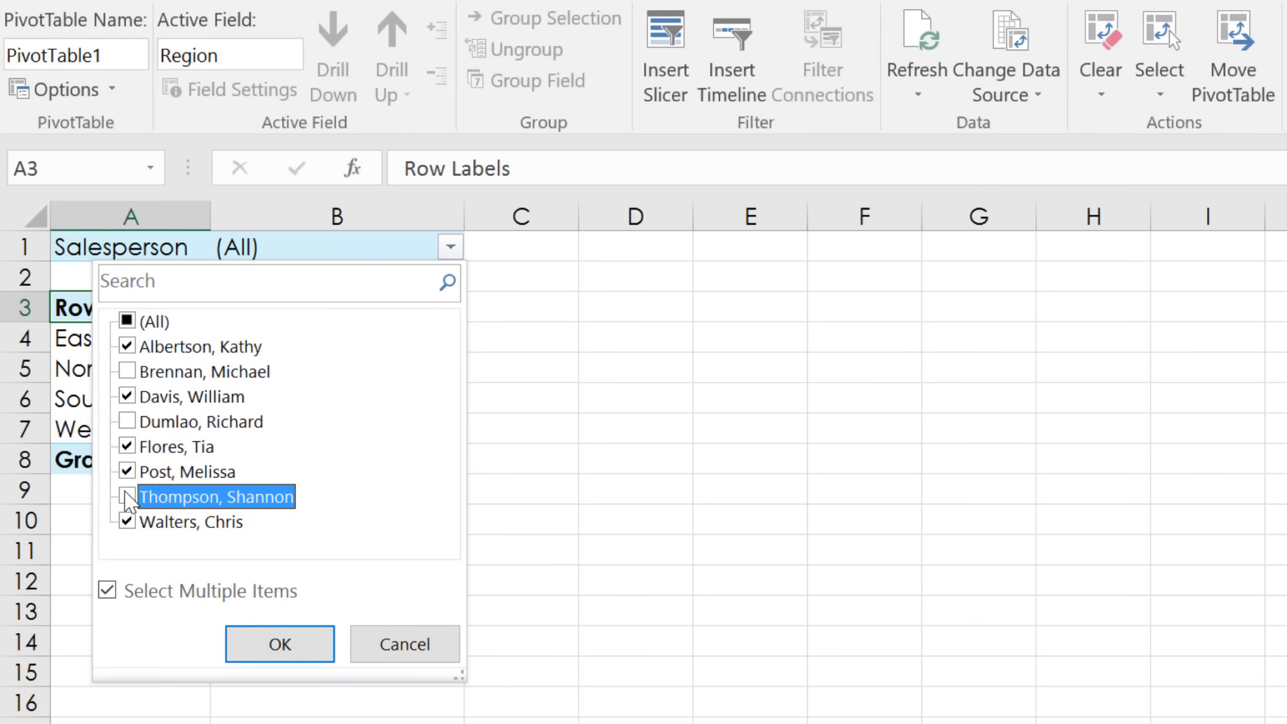
left_click(252, 649)
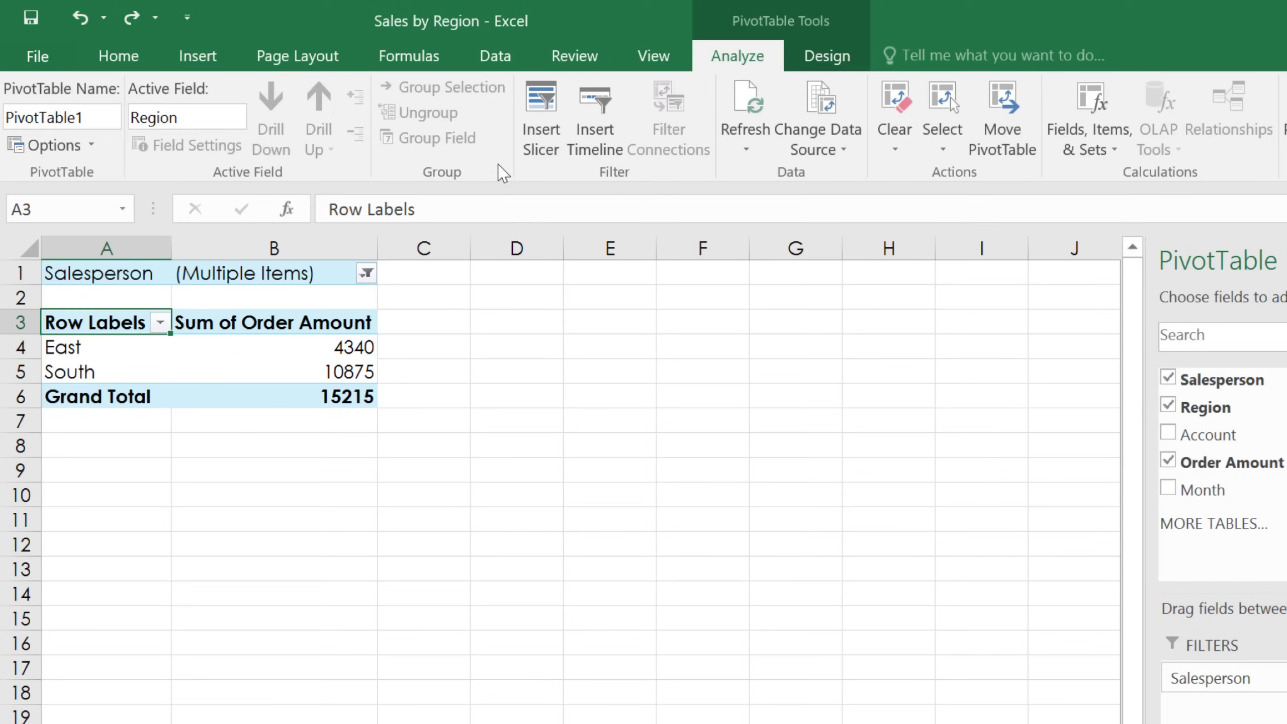
Insert a Salesperson slicer beside the PivotTable
left_click(538, 114)
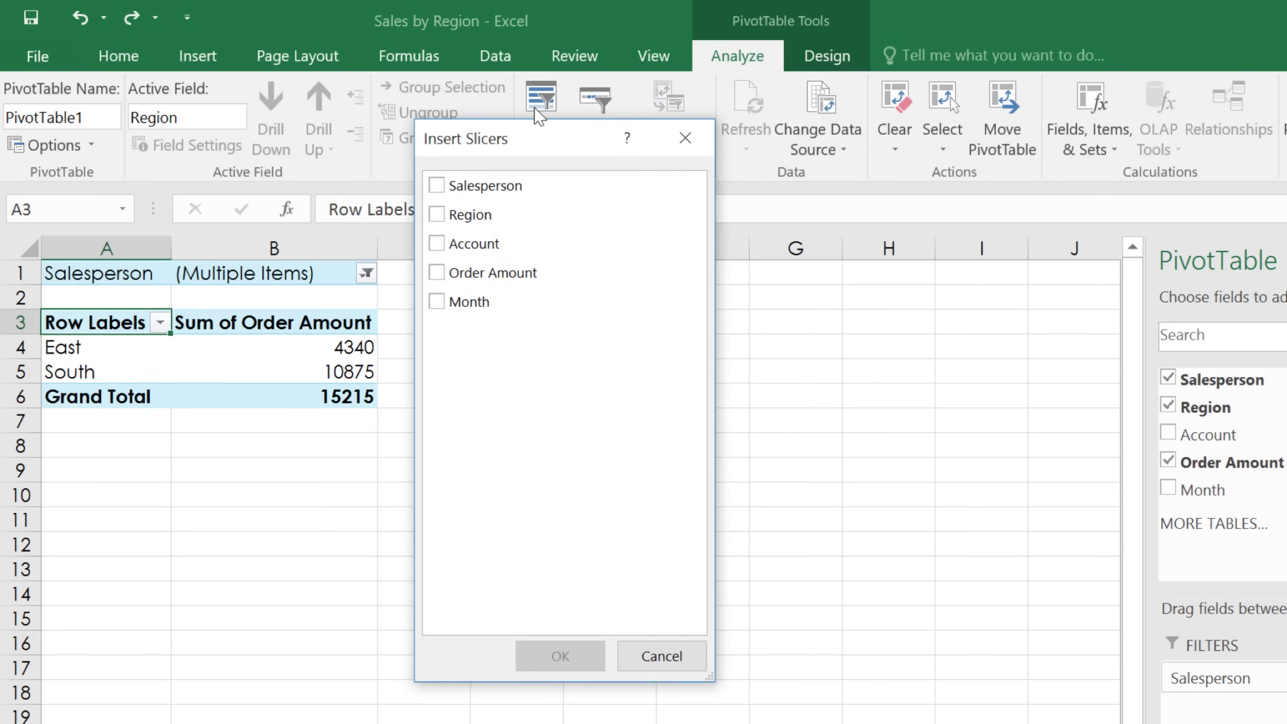
left_click(437, 186)
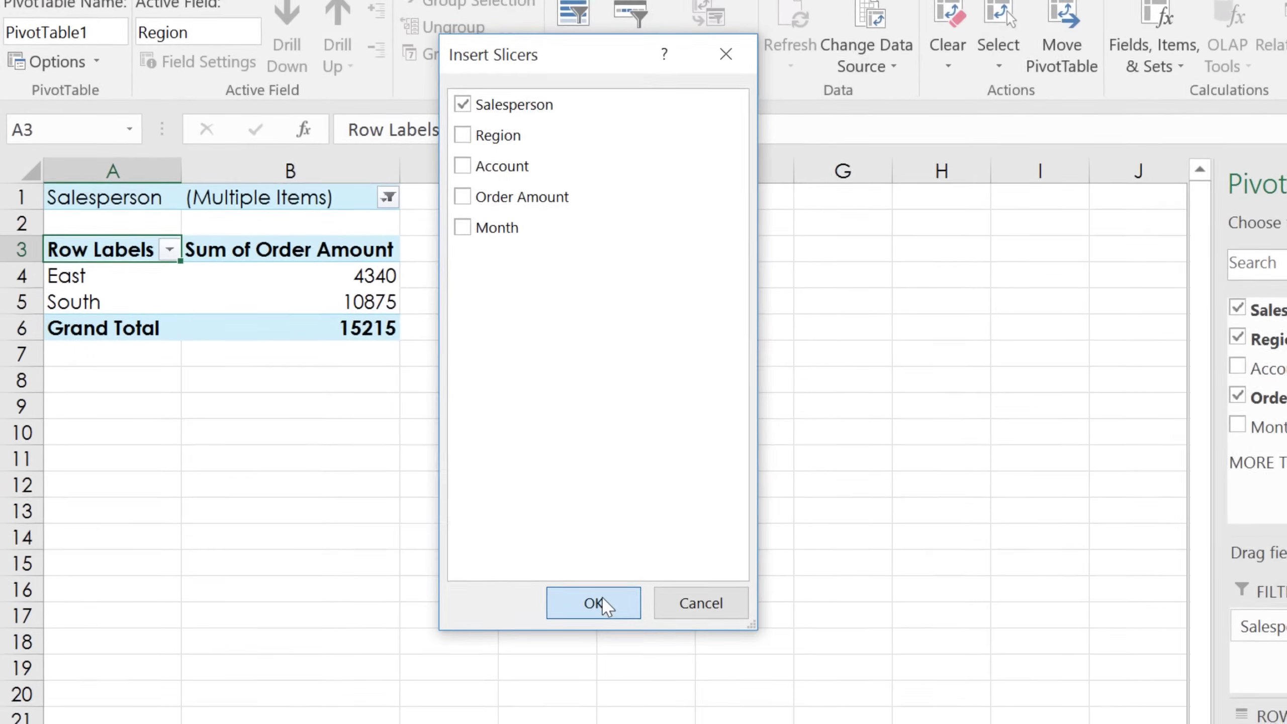
left_click(576, 632)
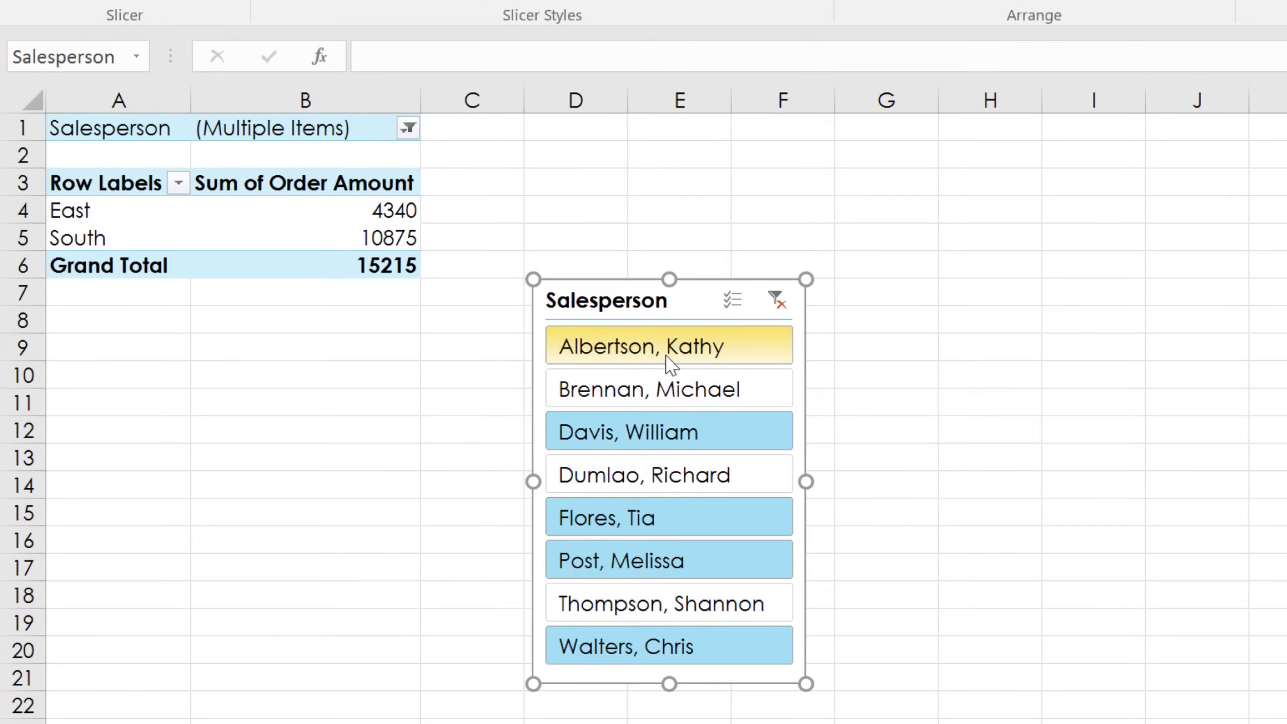
Select all but two salespeople in the slicer, giving North, South and West totaling 19225
left_click(671, 355)
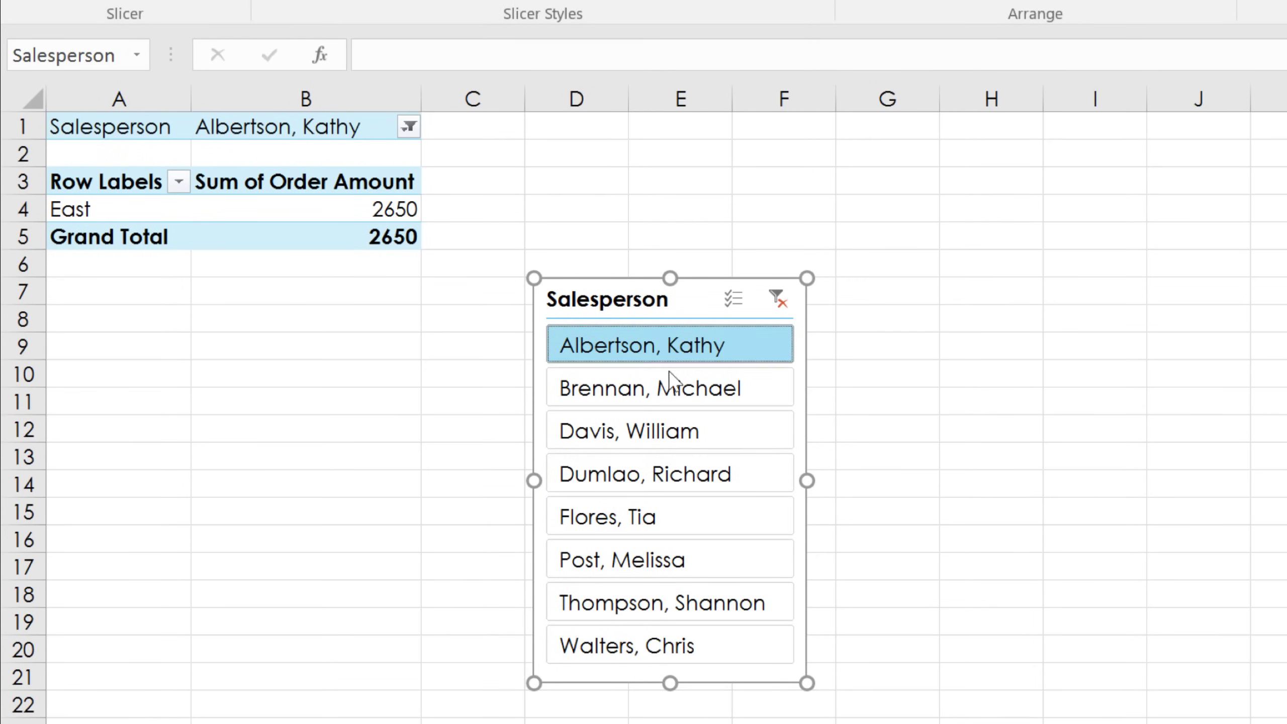
left_click(677, 399)
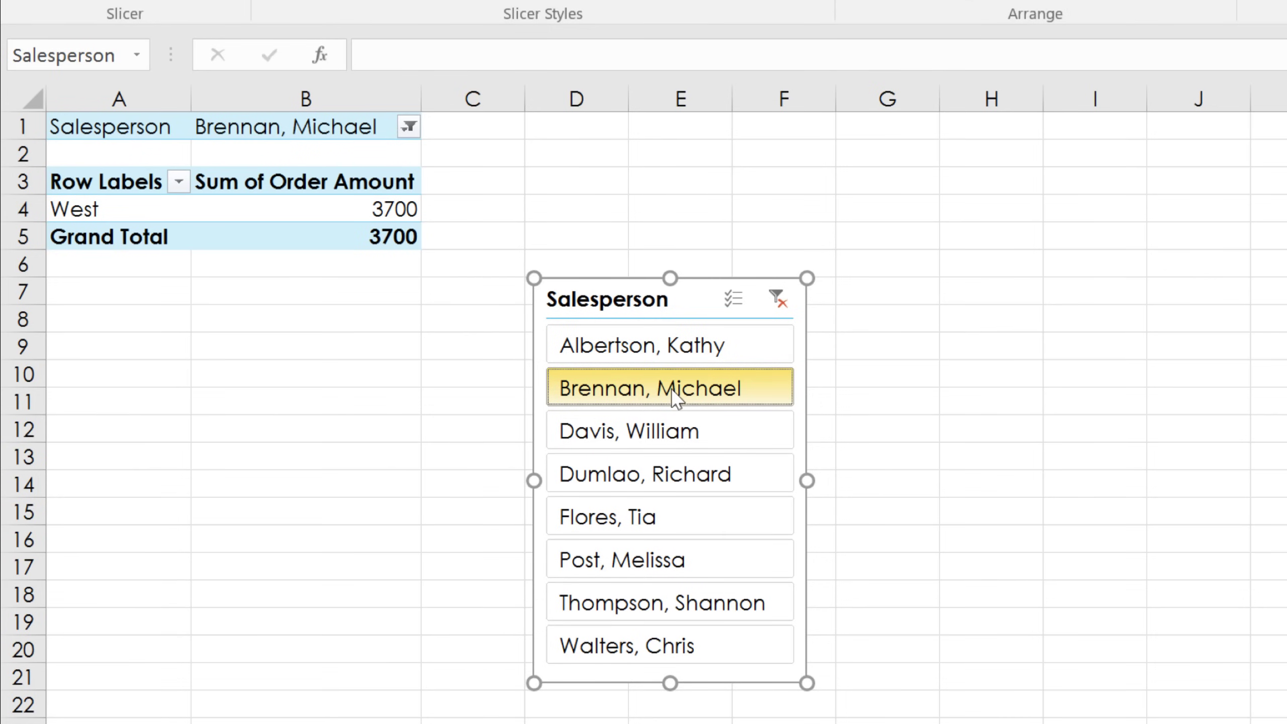
left_click_drag(677, 398, 671, 520)
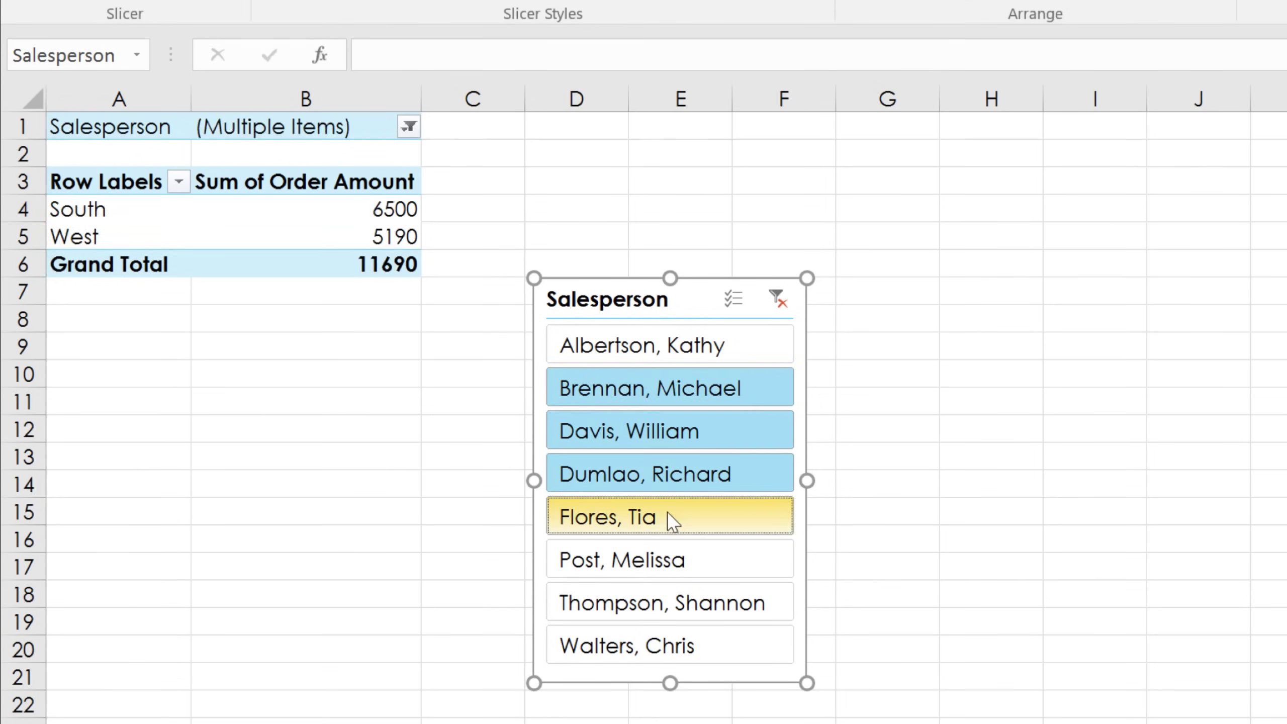
left_click_drag(669, 606, 667, 640)
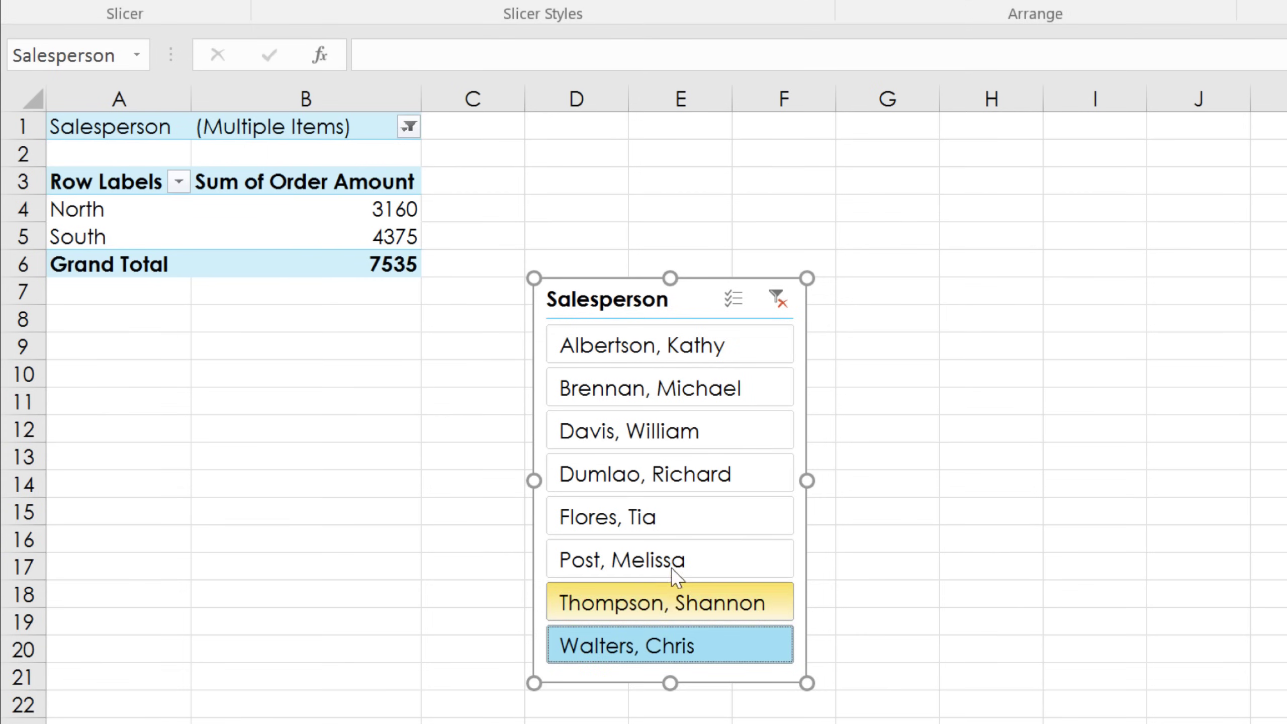
left_click(671, 517, "ctrl")
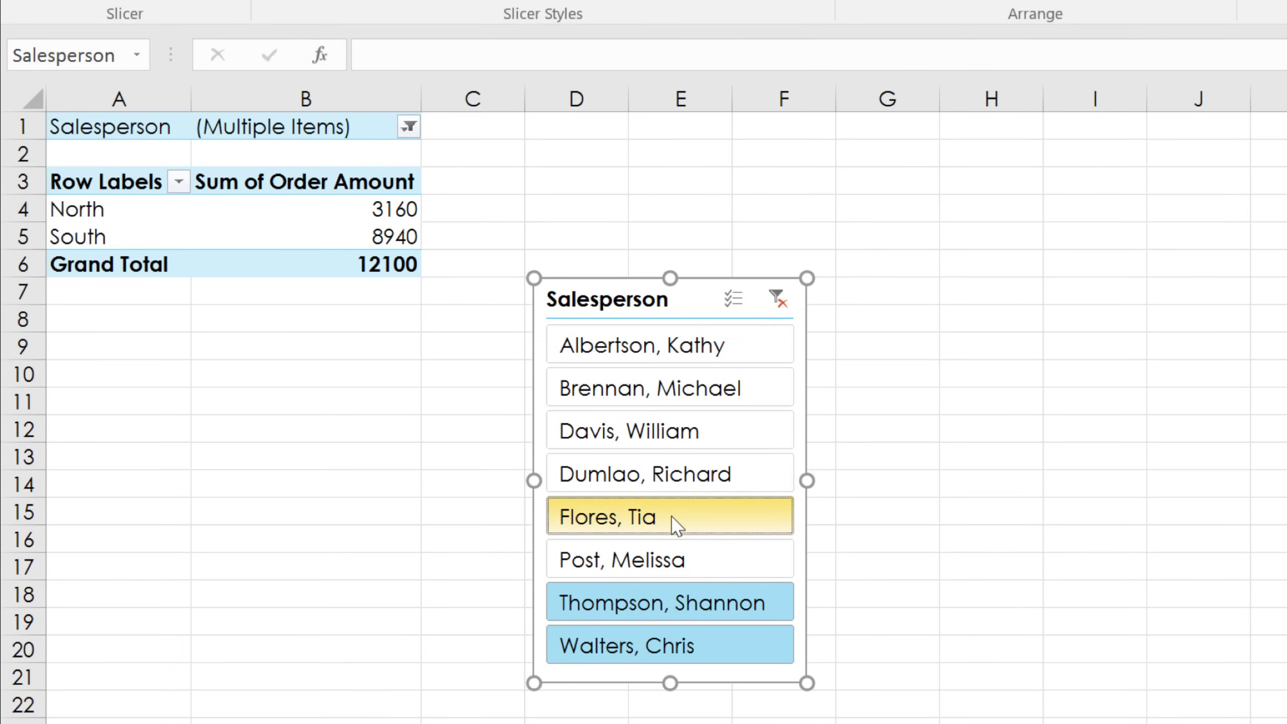
left_click(671, 480, "ctrl")
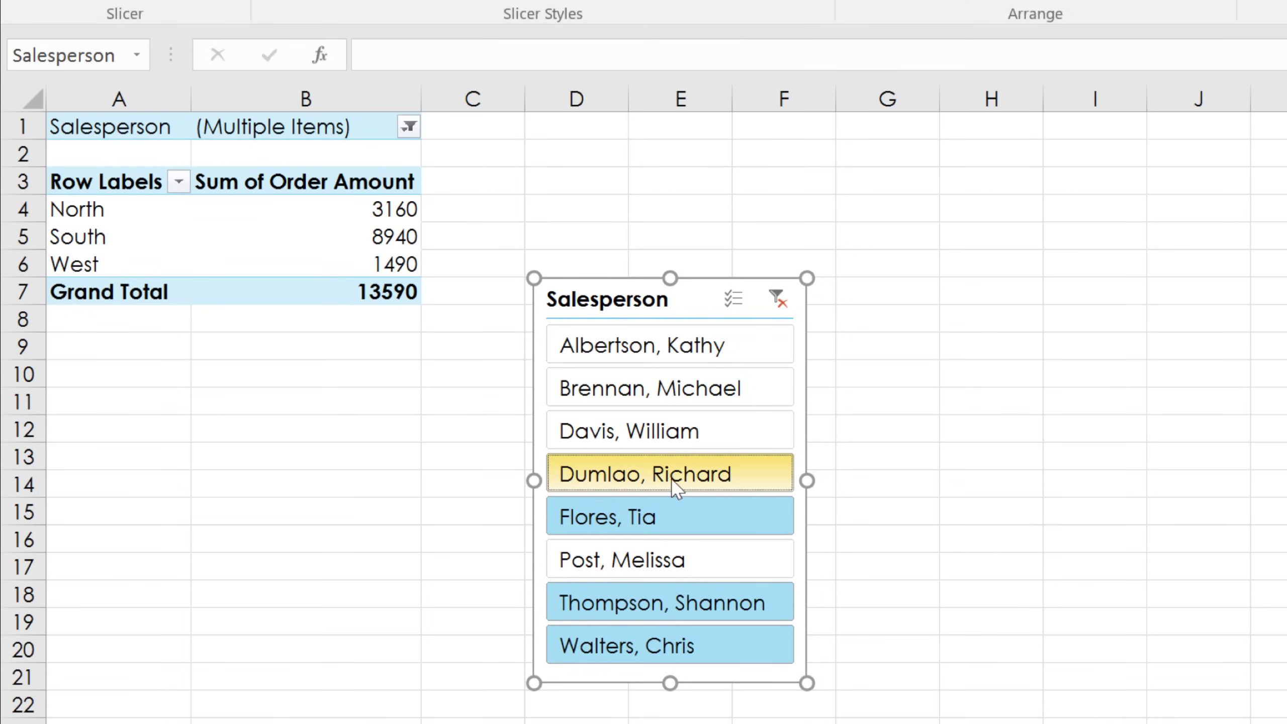
left_click(677, 437, "ctrl")
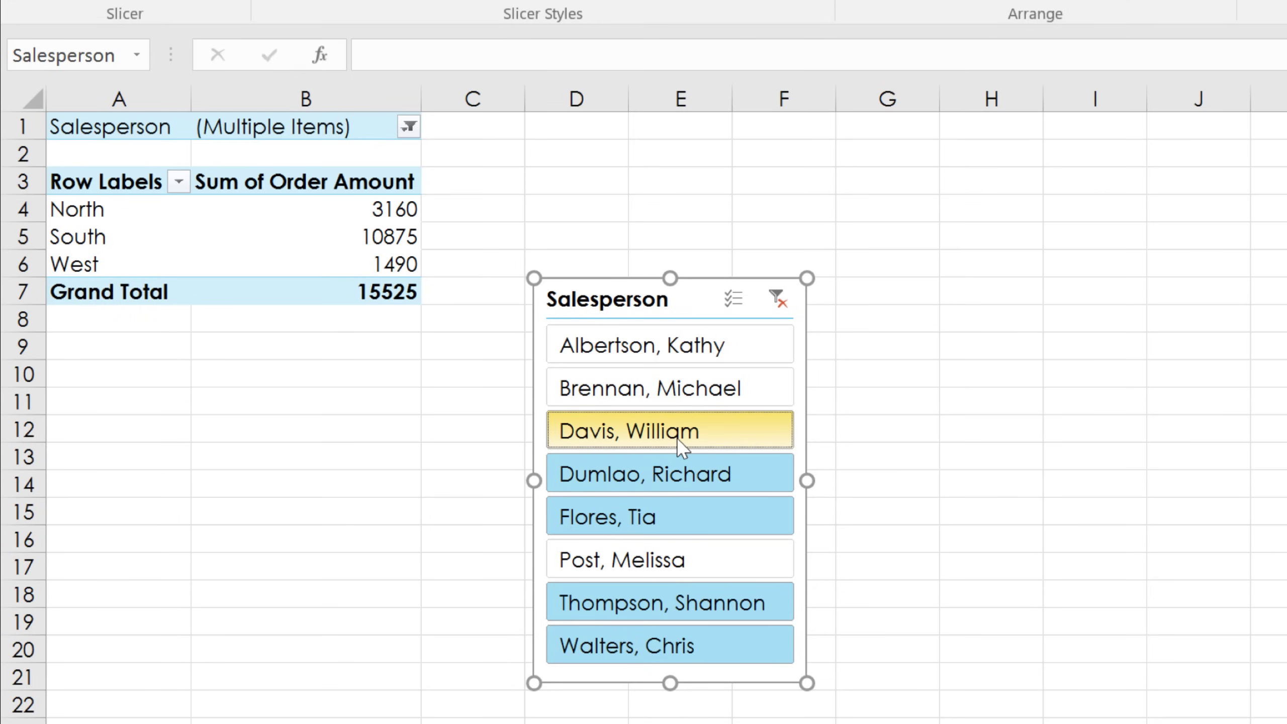
left_click(684, 395, "ctrl")
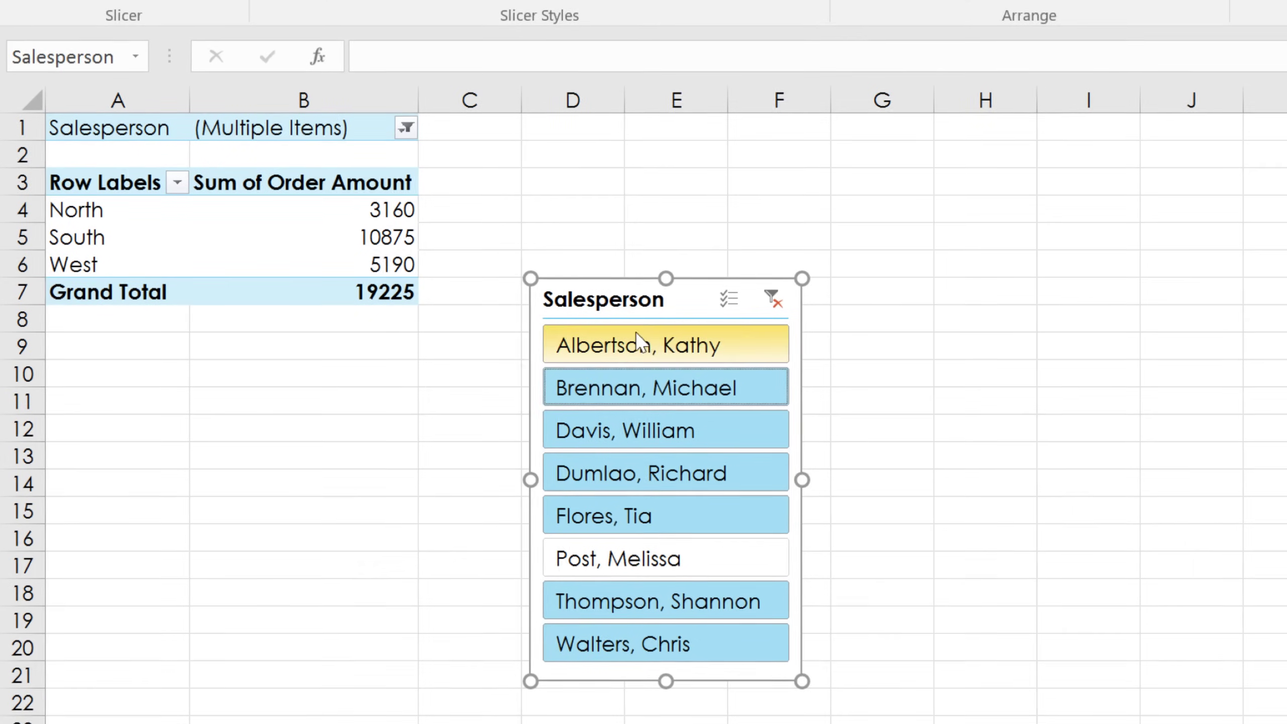
Move the slicer below the PivotTable in column A
left_click_drag(597, 304, 126, 366)
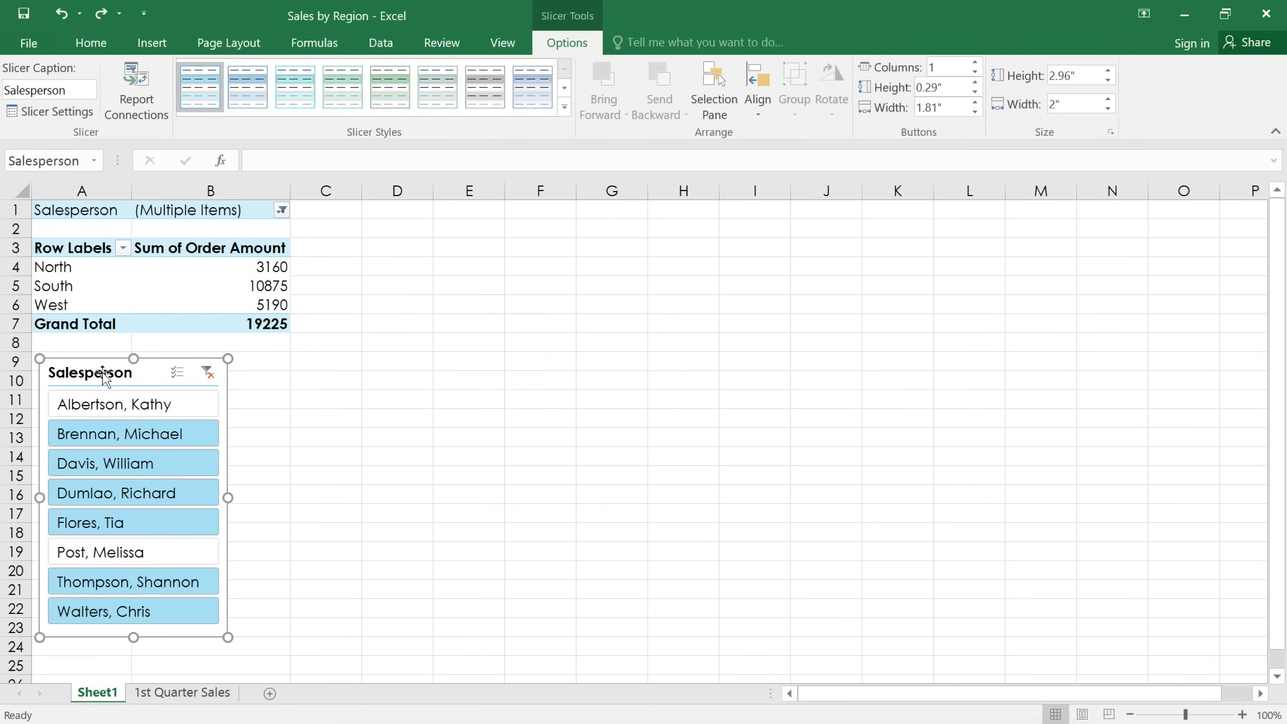
Reactivate the PivotTable and bring up the Insert ribbon's chart options
left_click(178, 325)
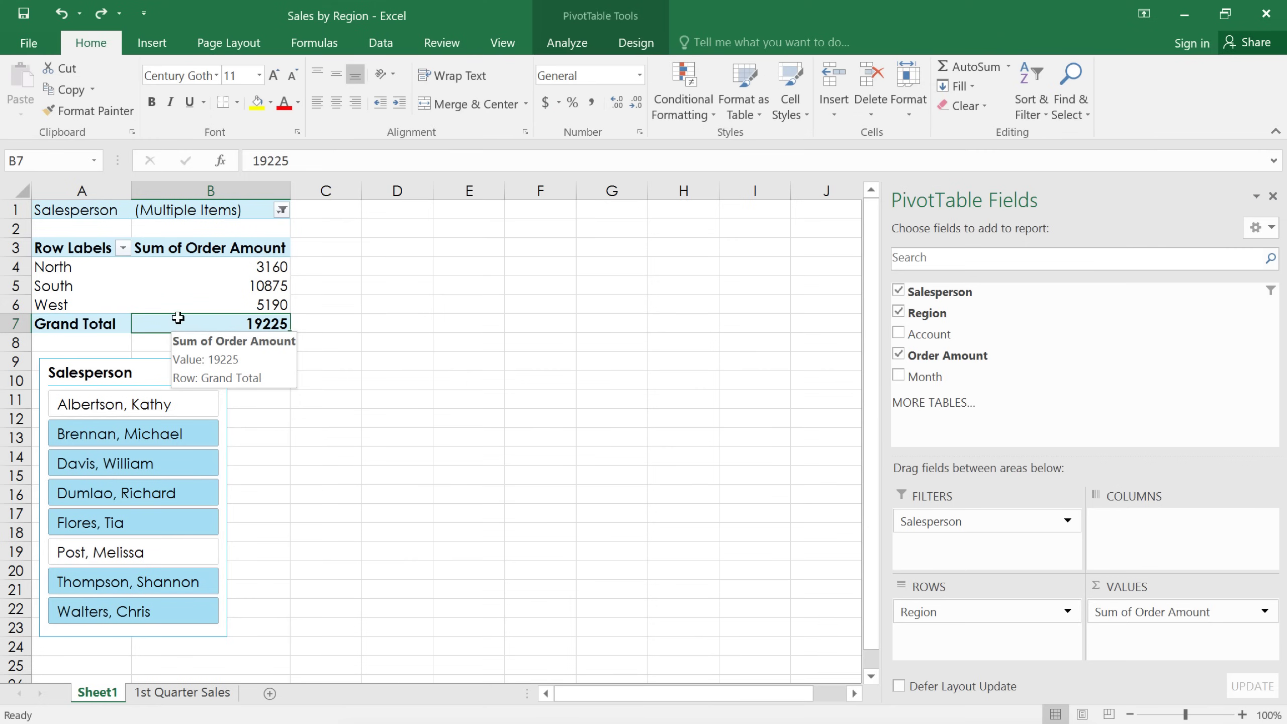
left_click(167, 49)
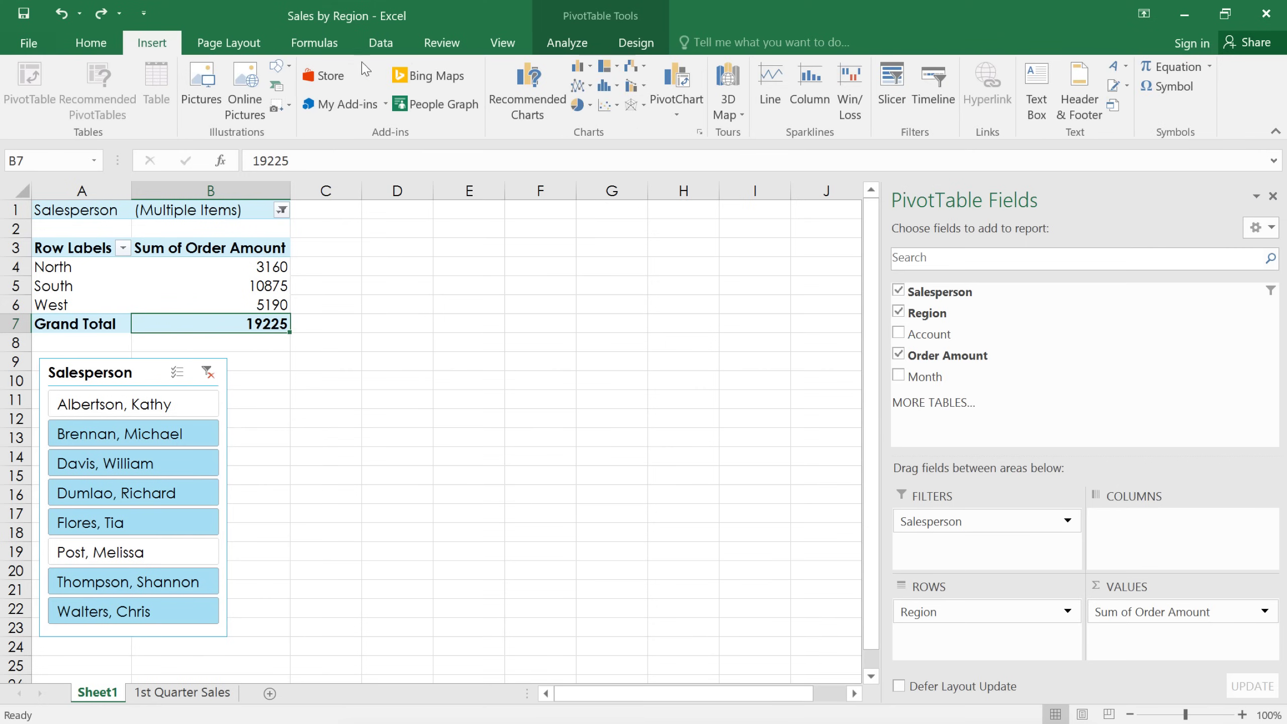
Insert a 3-D Clustered Column PivotChart of North, South and West order totals
left_click(679, 77)
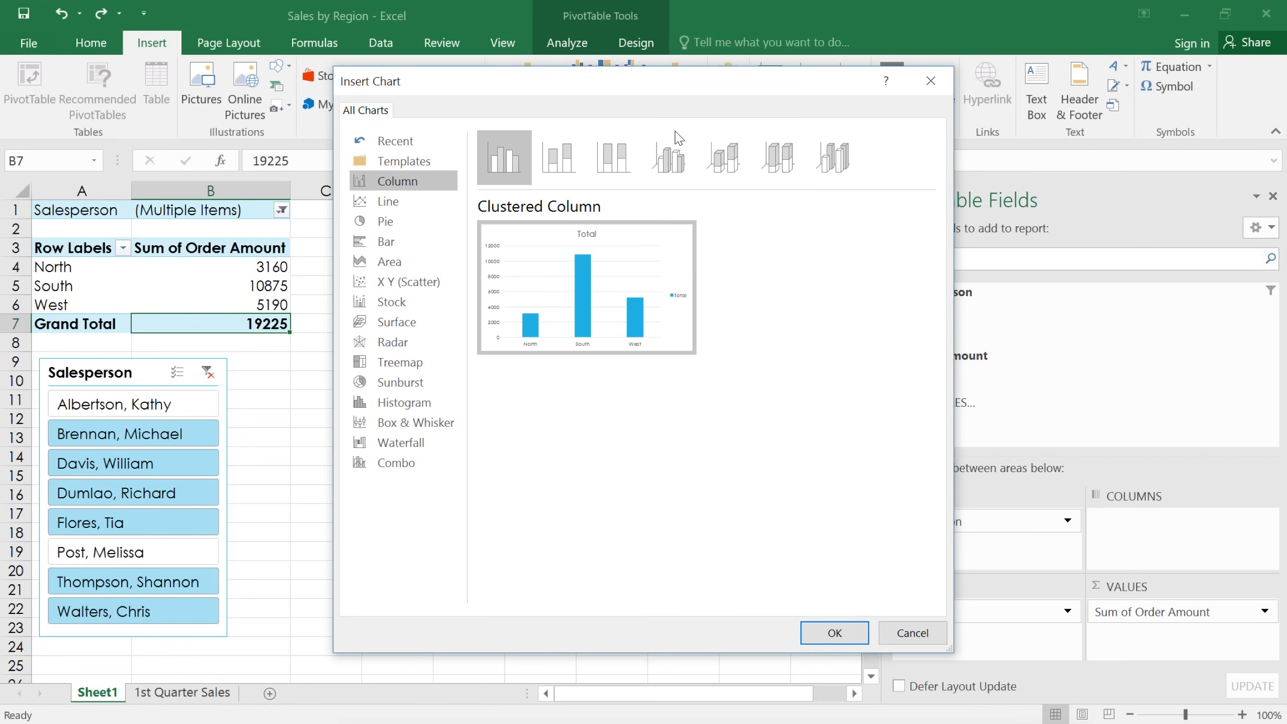
left_click(679, 155)
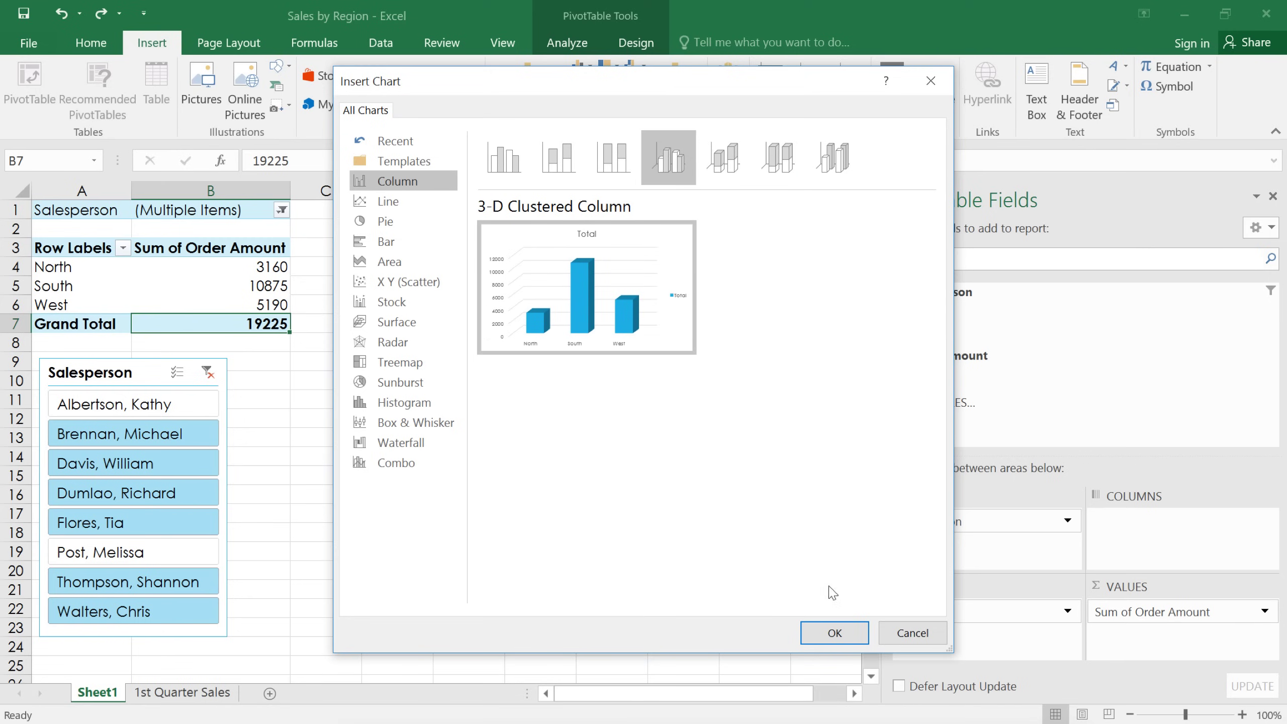
left_click(835, 634)
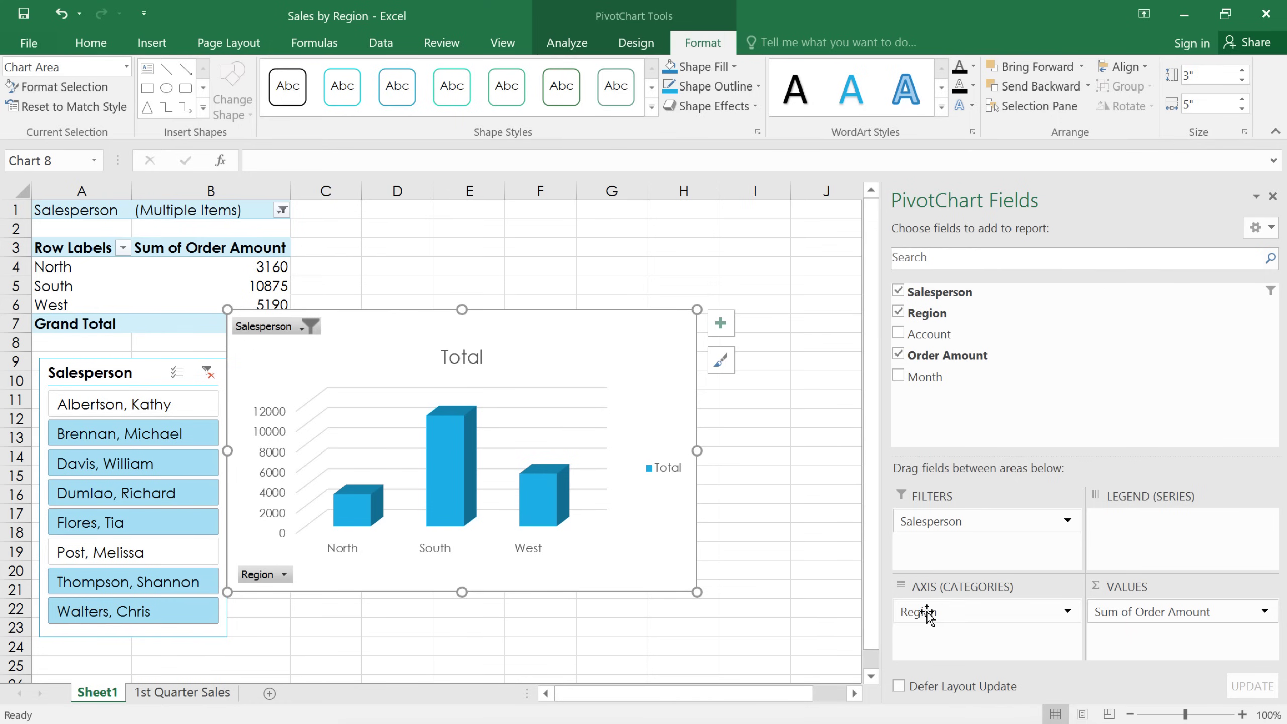
Replace Region with Salesperson on the chart axis and add Month as the legend series
left_click_drag(926, 609, 993, 426)
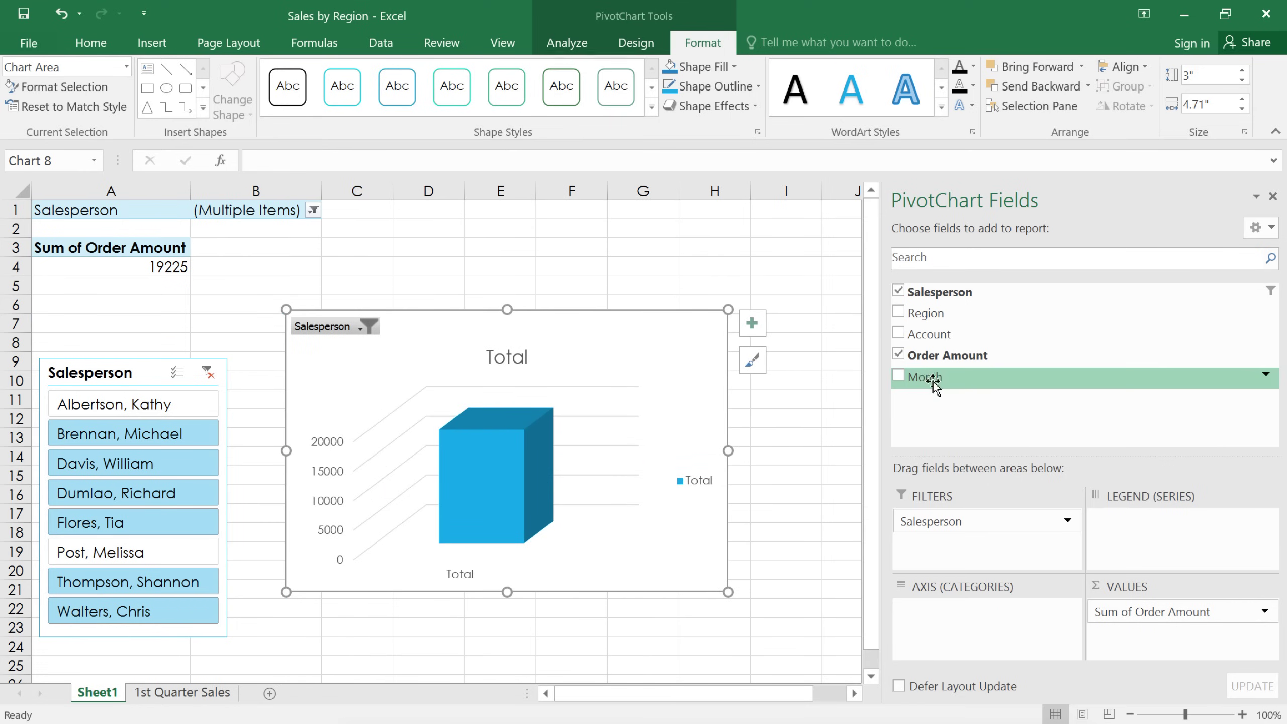
left_click_drag(930, 378, 1110, 522)
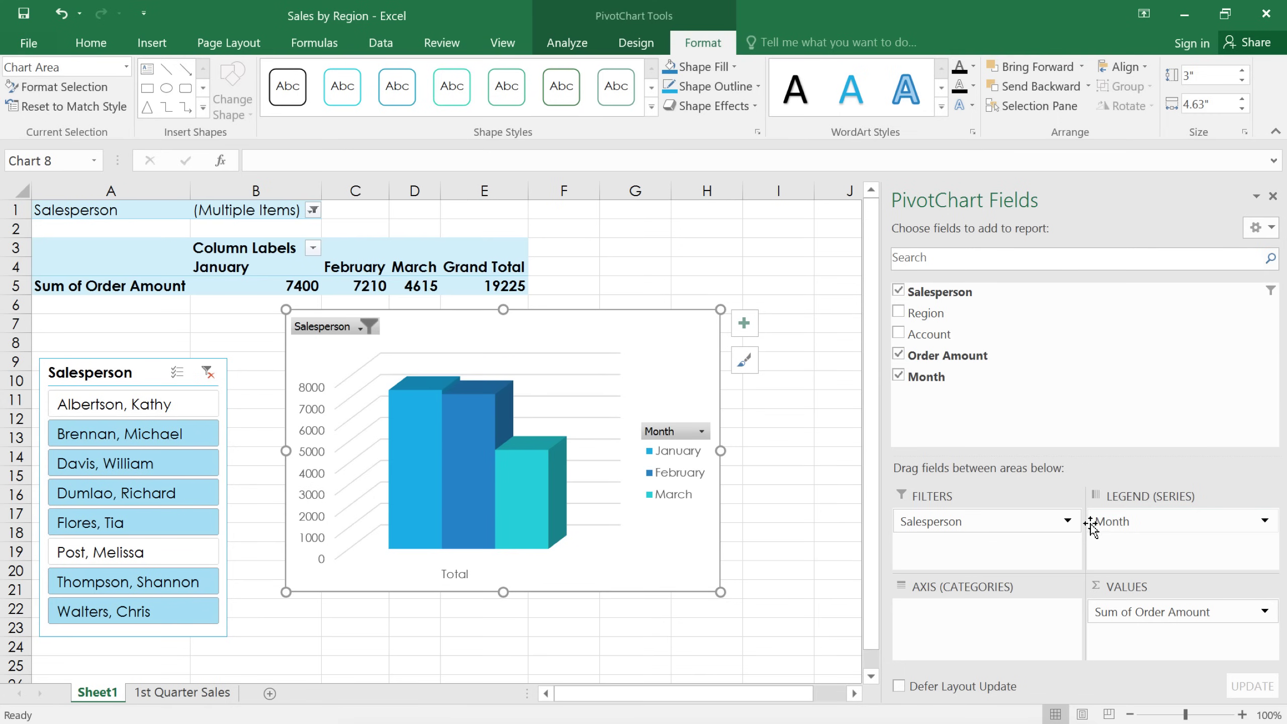
left_click_drag(1013, 528, 1008, 625)
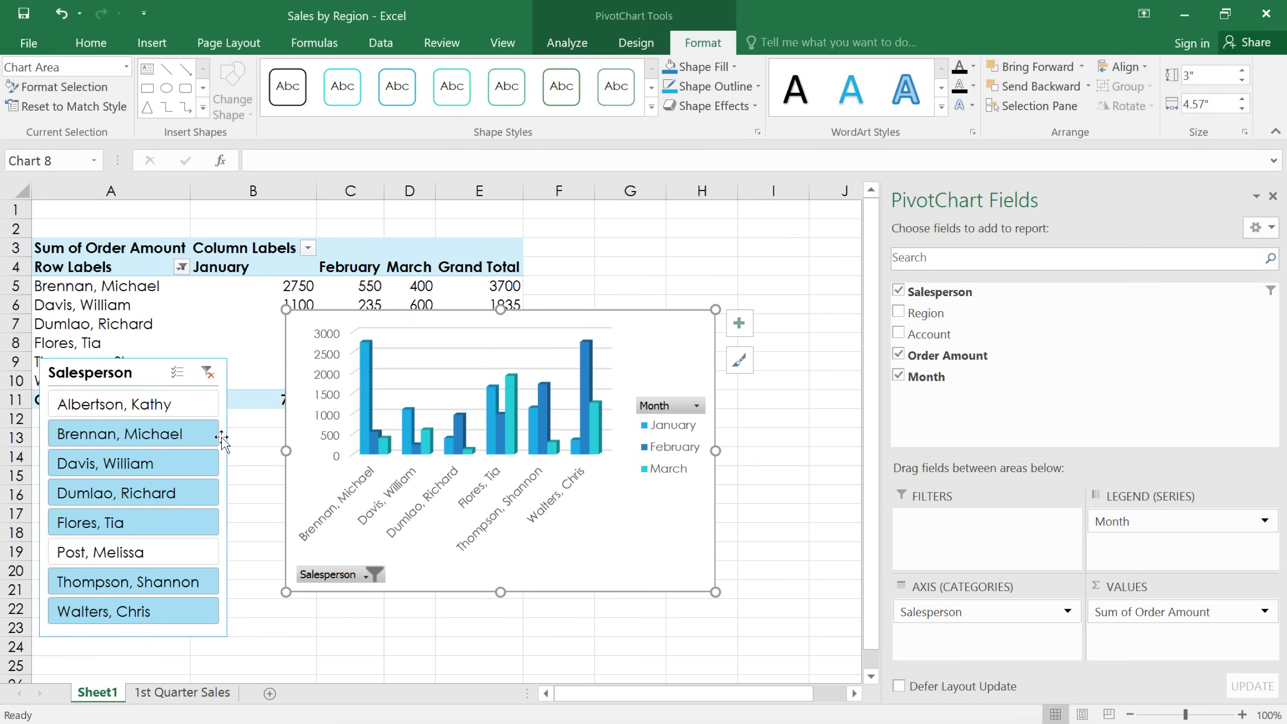
Narrow the slicer to three adjacent salespeople, each shown with January–March columns
left_click(191, 413)
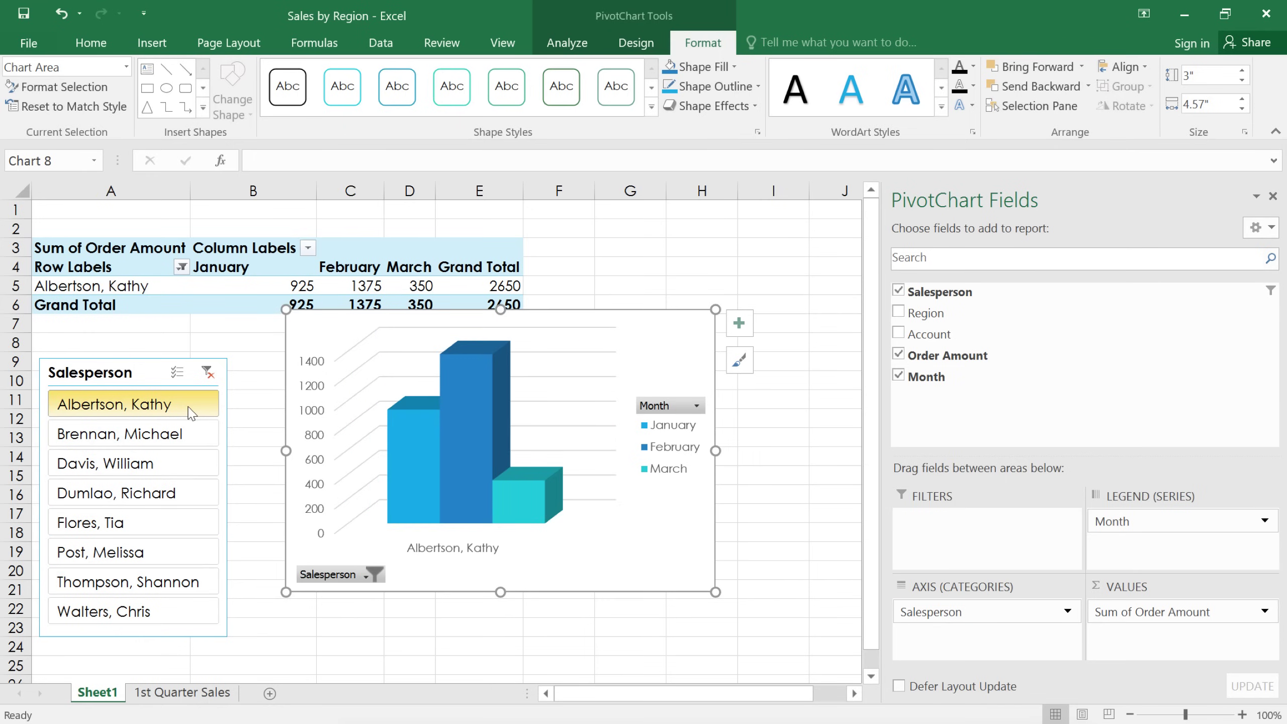
left_click(191, 436)
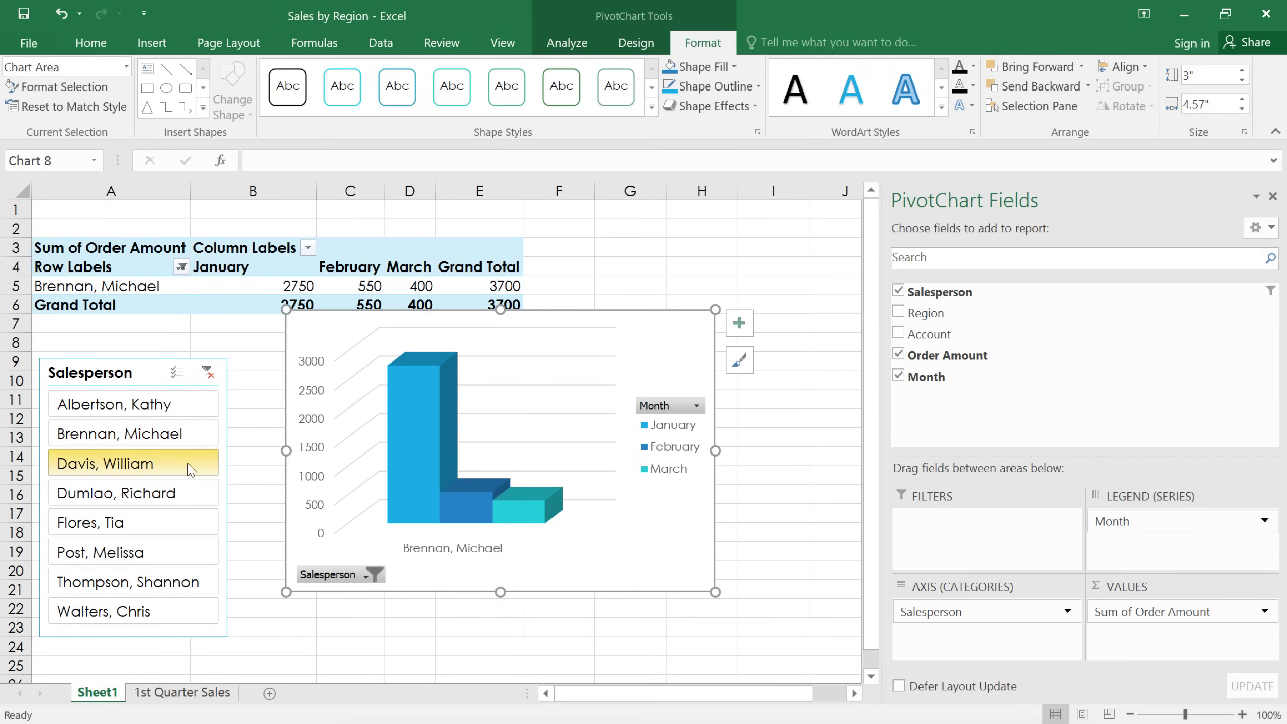
left_click_drag(191, 469, 190, 525)
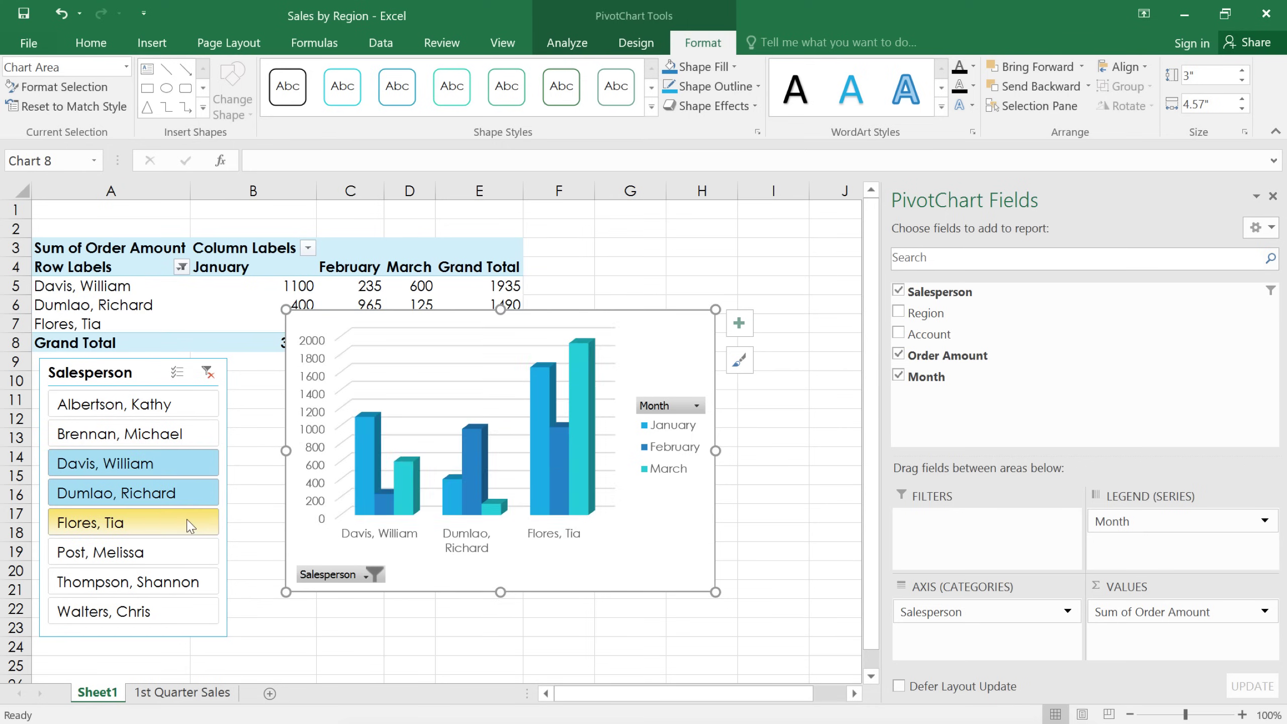